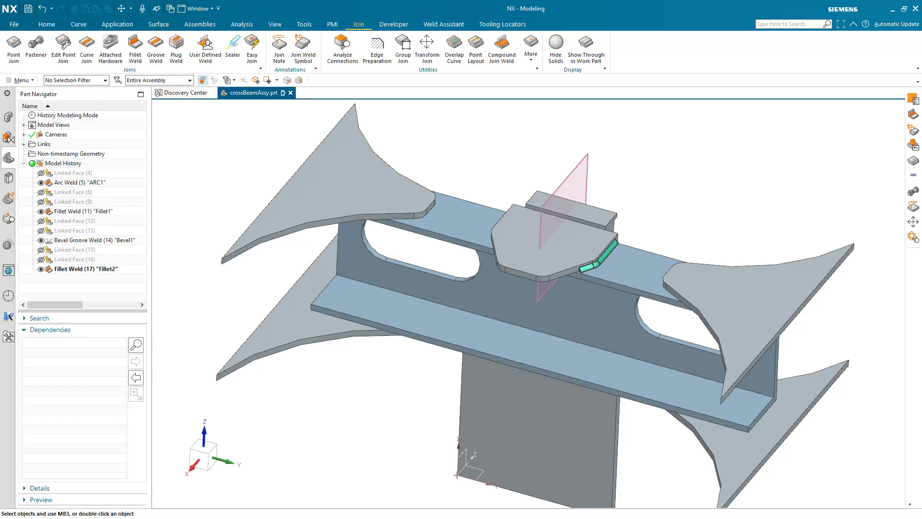
Zoom in on the Fillet2 weld along the plate's chamfered edge and rotate the plate upright
scroll(610, 278, "up", 5)
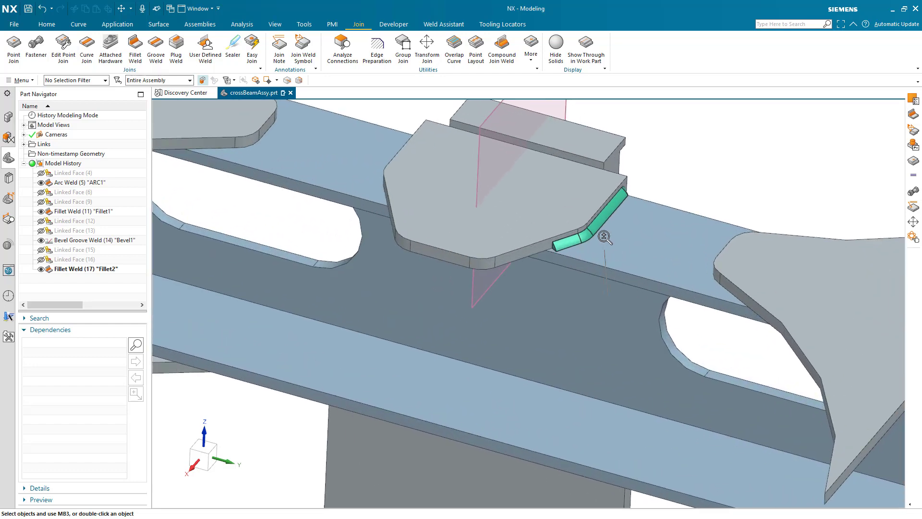
scroll(604, 207, "down", 5)
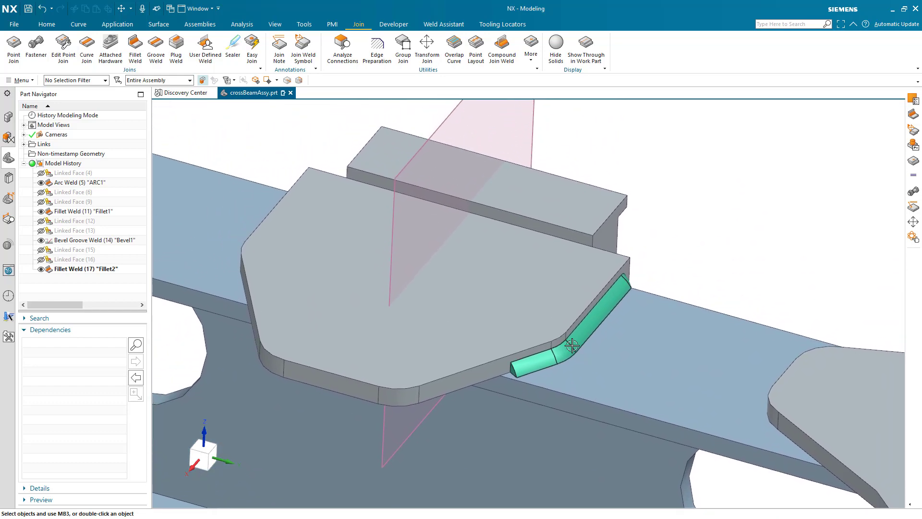
mouse_move(283, 263)
middle_mouse_down()
mouse_move(307, 282)
mouse_move(287, 258)
middle_mouse_up()
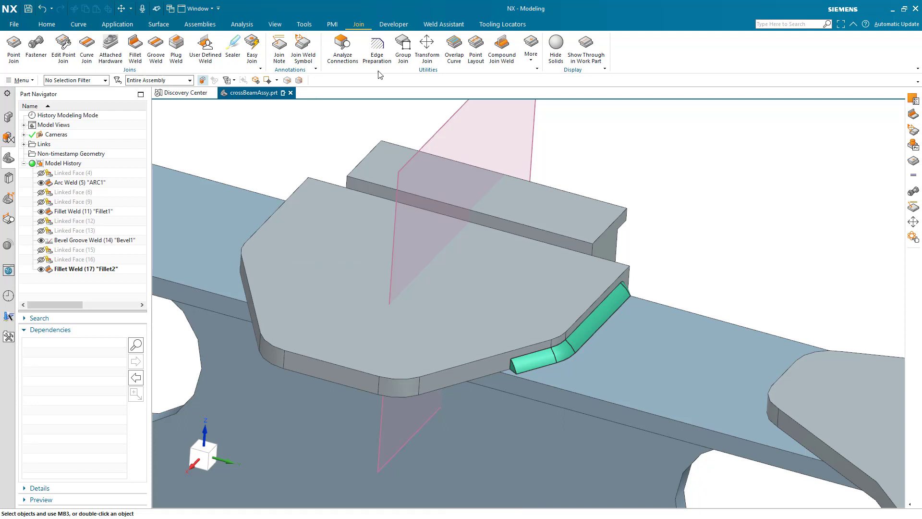
Create a Mirror Transform Join of Fillet1 about the pink datum plane
left_click(426, 52)
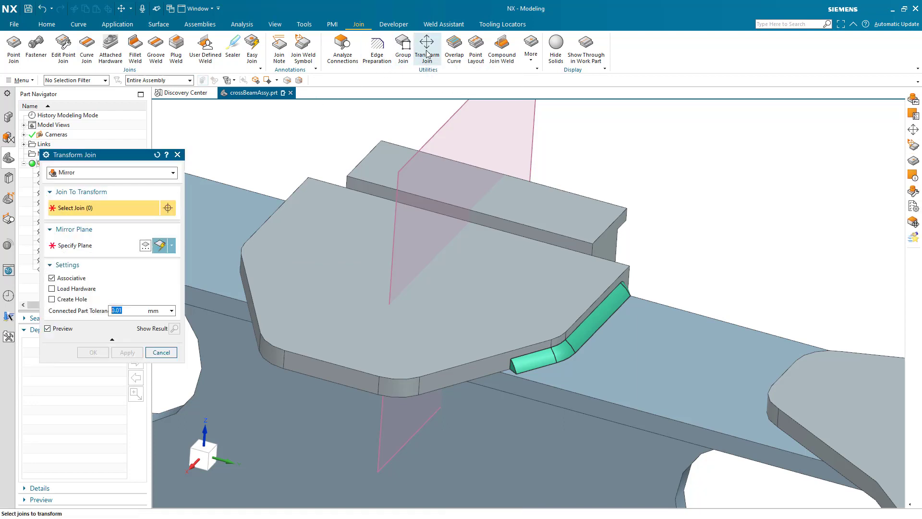
left_click(110, 173)
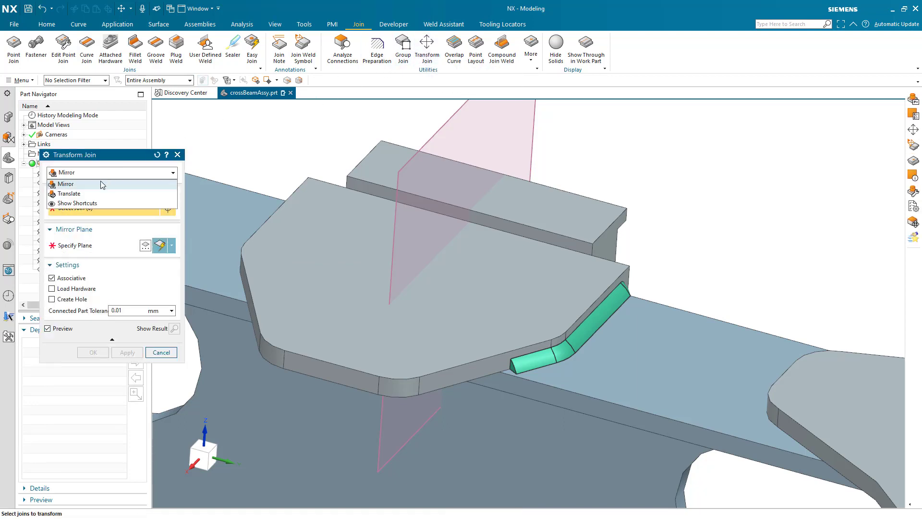
left_click(69, 193)
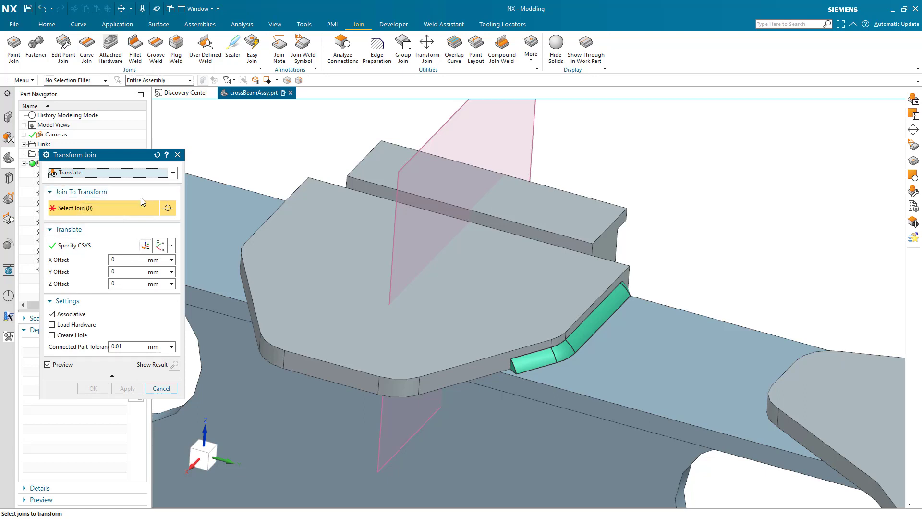
left_click(113, 177)
left_click(102, 185)
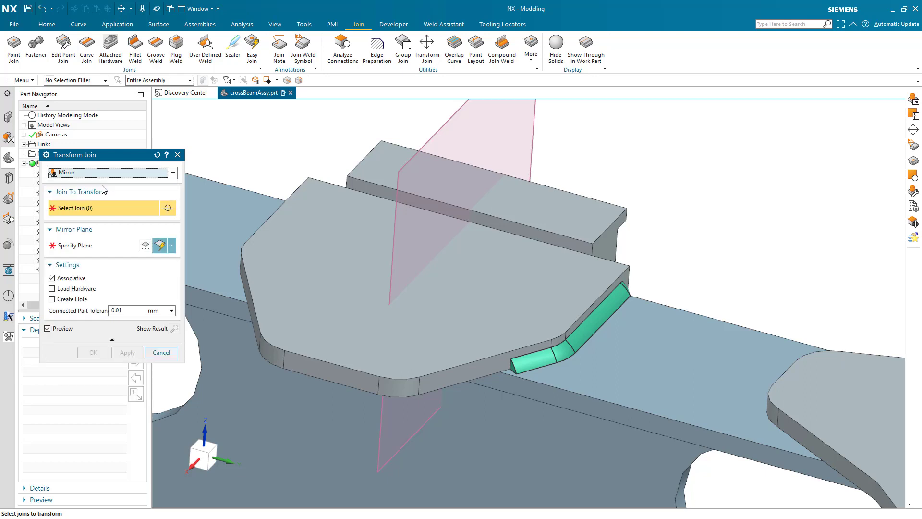
left_click(551, 342)
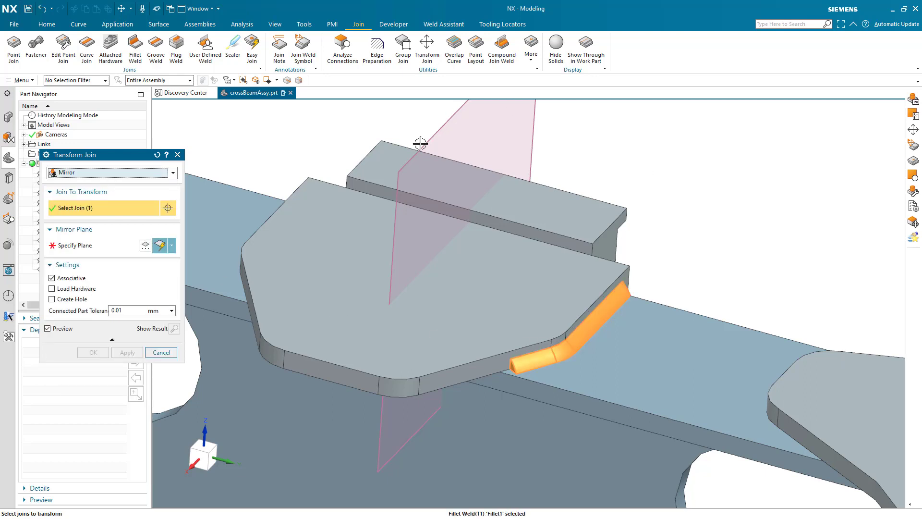
left_click(88, 248)
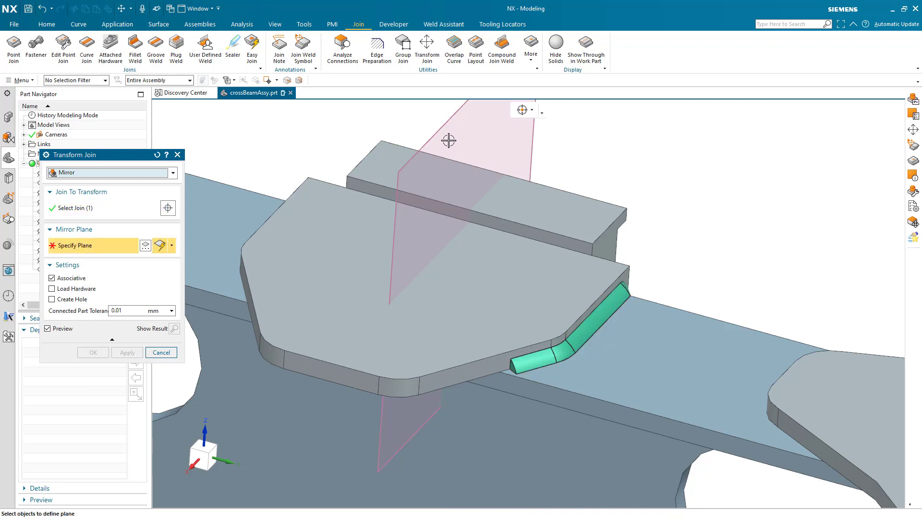
left_click(444, 125)
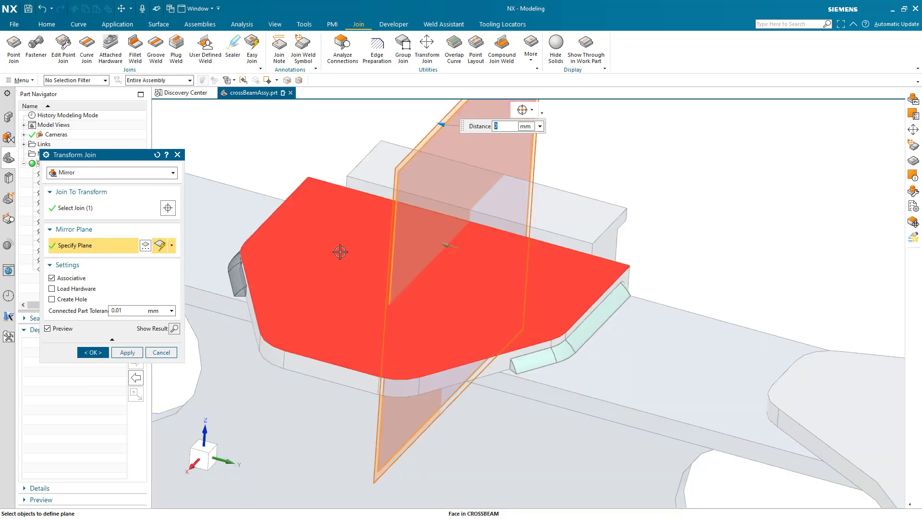
middle_click_drag(339, 251, 346, 255)
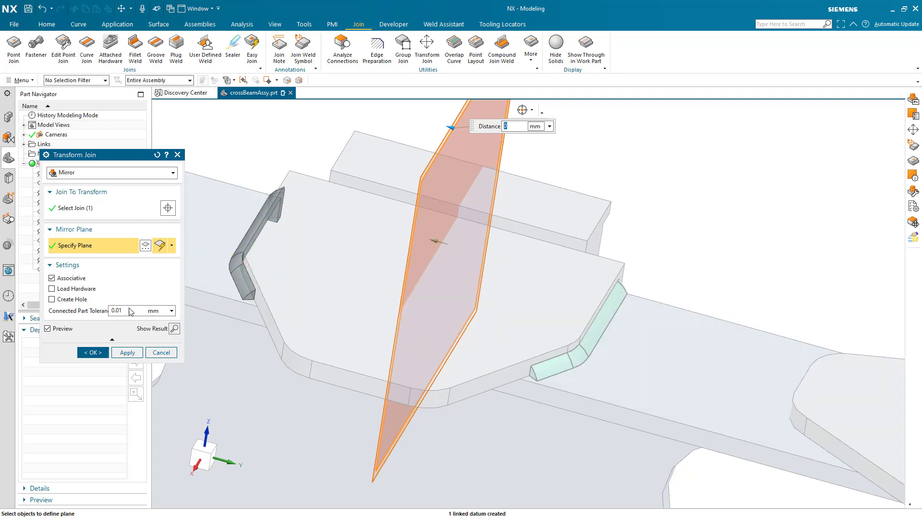
left_click(93, 353)
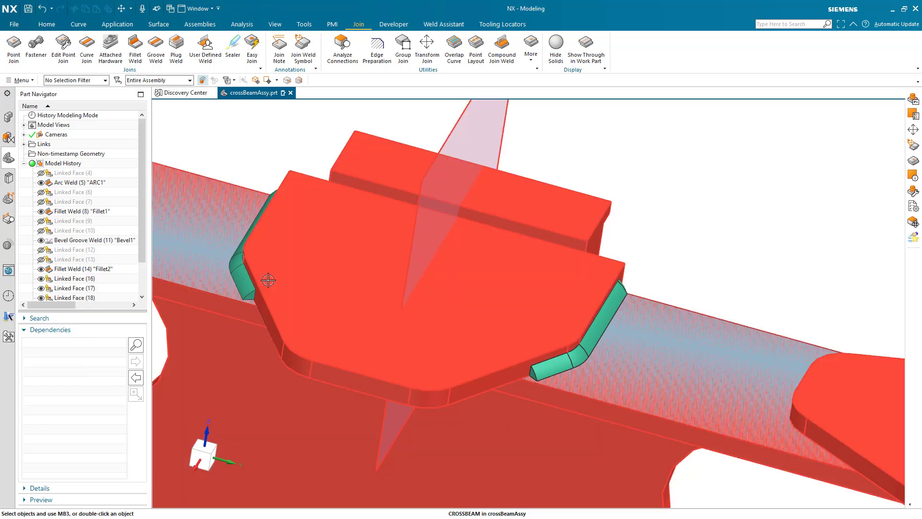
mouse_move(267, 278)
middle_mouse_down()
mouse_move(290, 288)
mouse_move(273, 282)
middle_mouse_up()
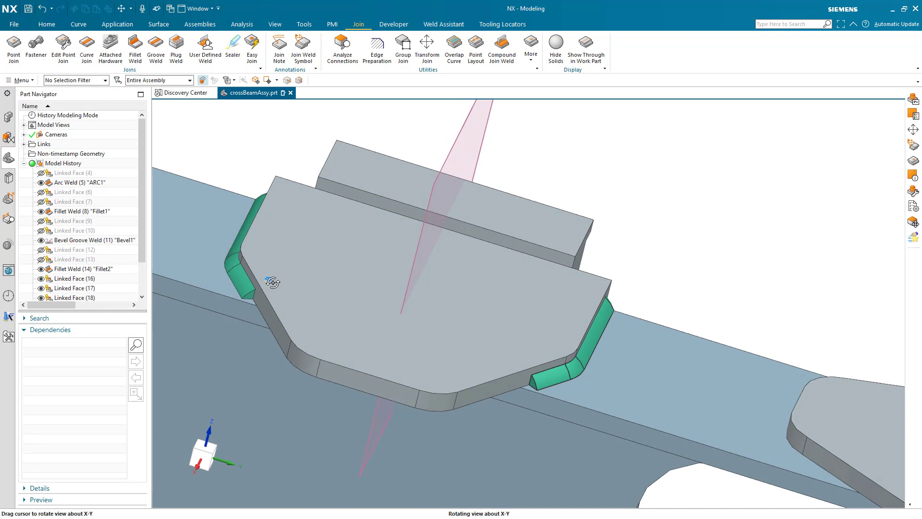
middle_click_drag(272, 283, 272, 282)
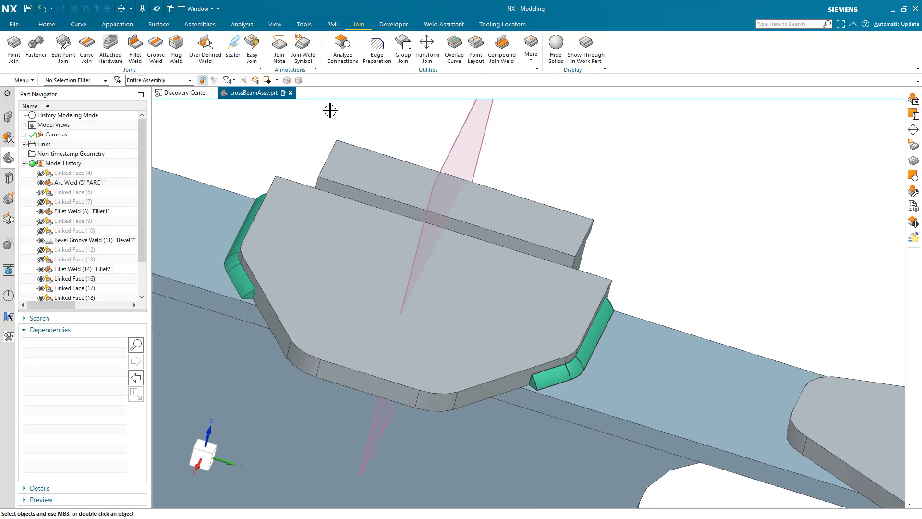
Create a join weld symbol on the mirrored fillet weld Fillet3
left_click(304, 53)
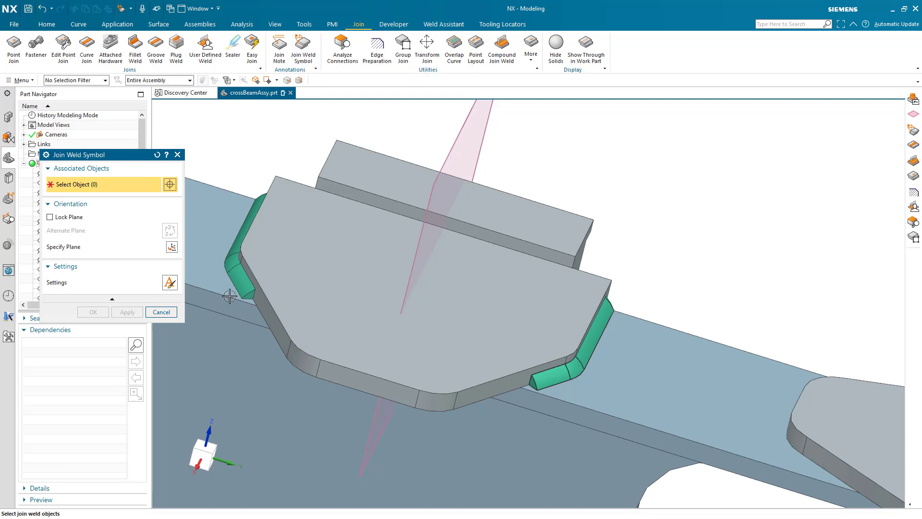
left_click(242, 278)
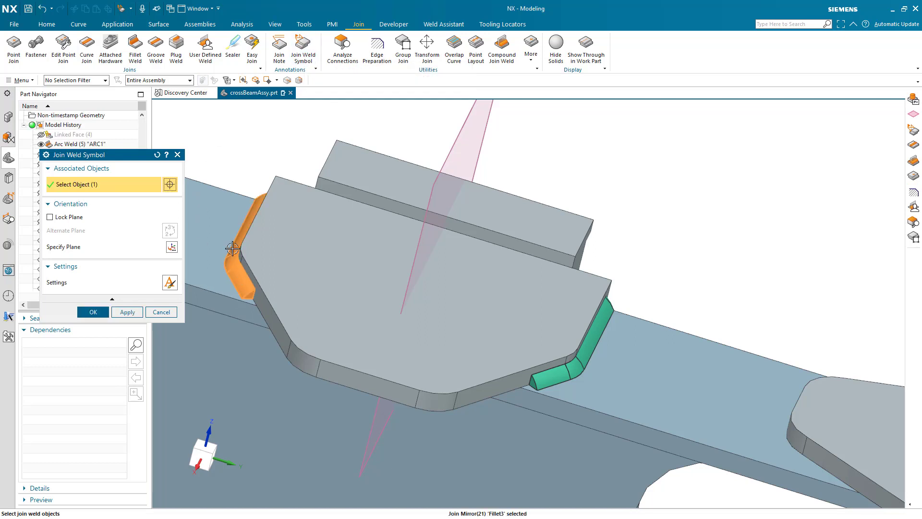
left_click(93, 313)
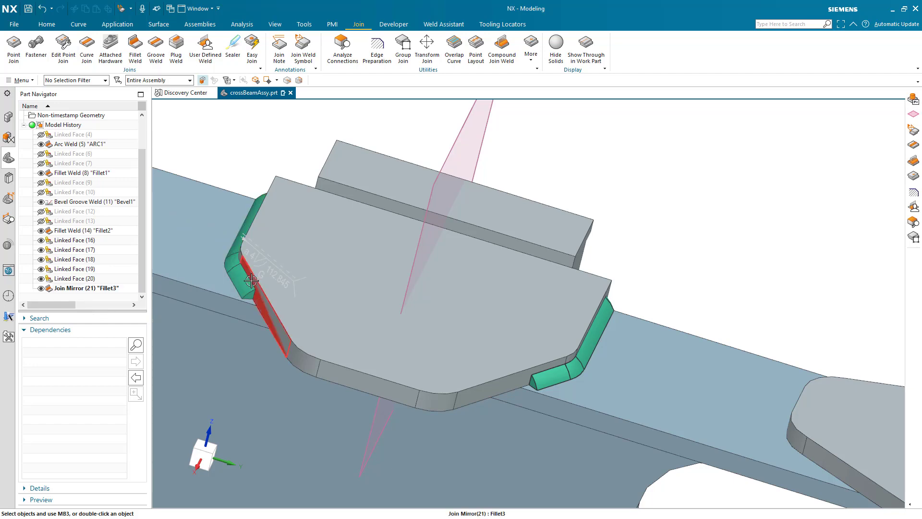
Move the weld symbol above the plate's upper-left corner and pan the assembly down-right
mouse_move(247, 284)
middle_mouse_down()
mouse_move(255, 248)
mouse_move(256, 288)
middle_mouse_up()
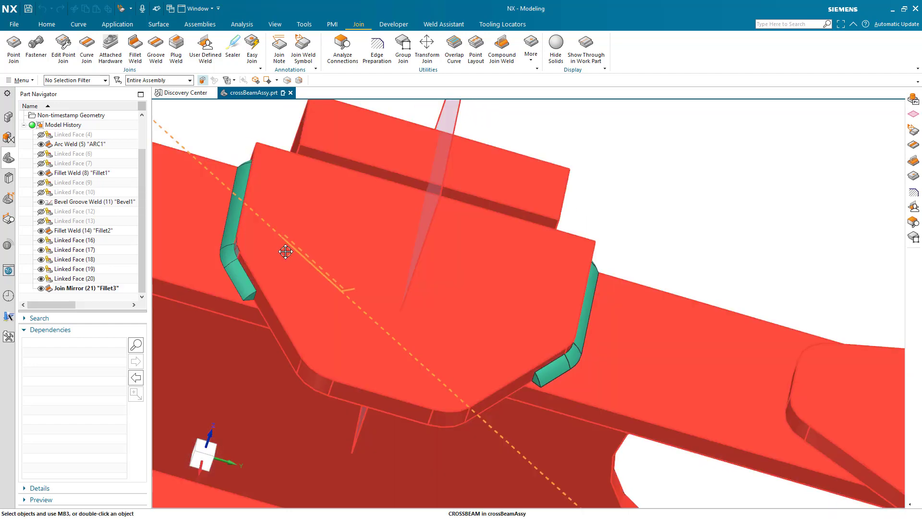
left_click_drag(285, 251, 222, 168)
middle_click_drag(211, 244, 283, 329, "shift")
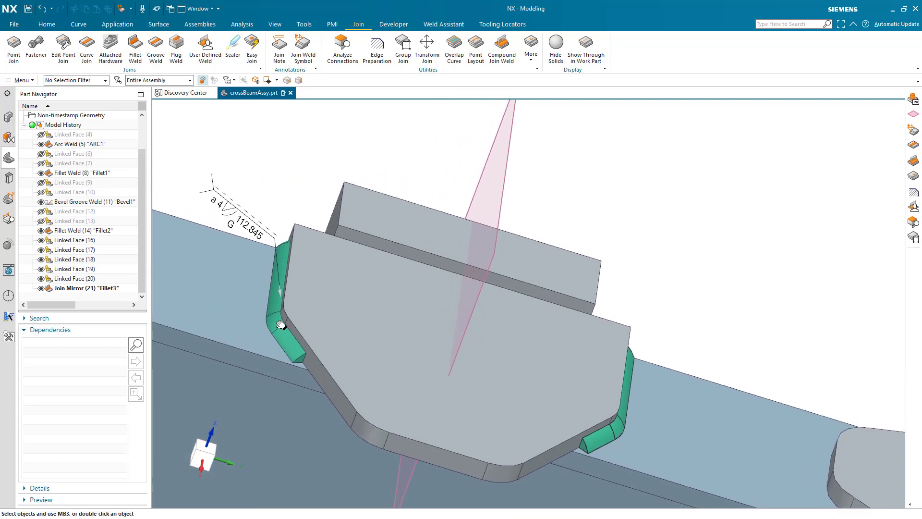
Edit Fillet1 to a 3 mm throat thickness, Flush contour and Machining weld finish
left_click(615, 431)
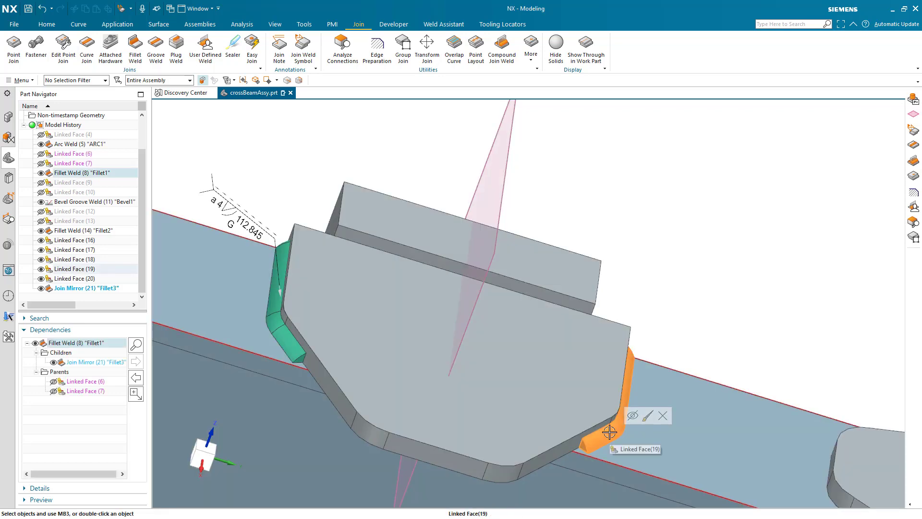
double_click(89, 173)
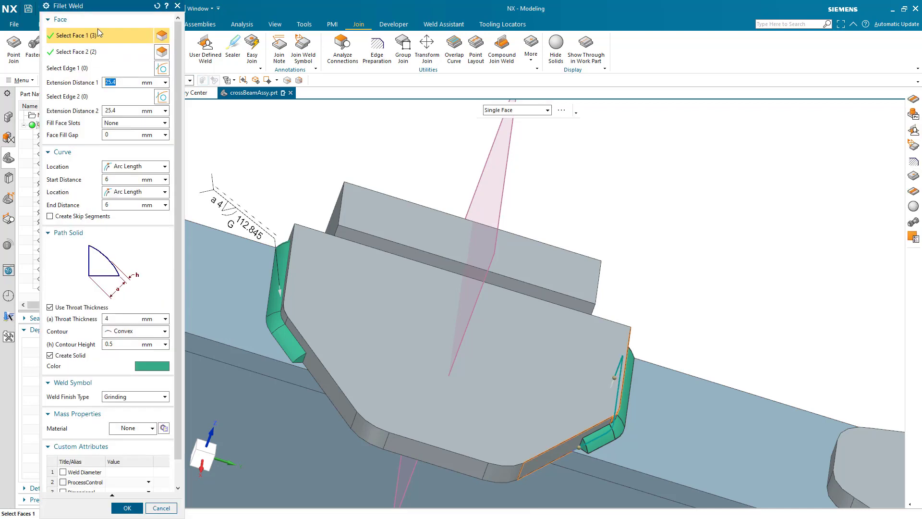
left_click_drag(101, 8, 96, 33)
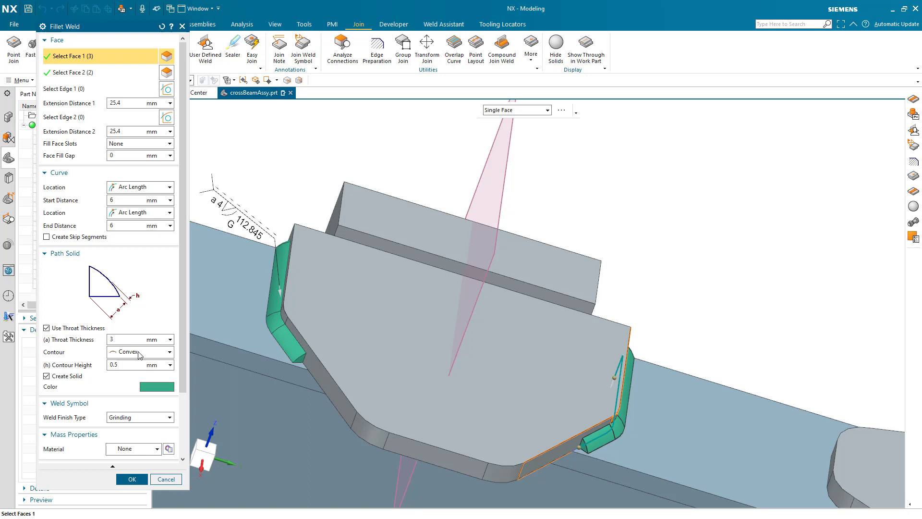
left_click(148, 354)
left_click(128, 374)
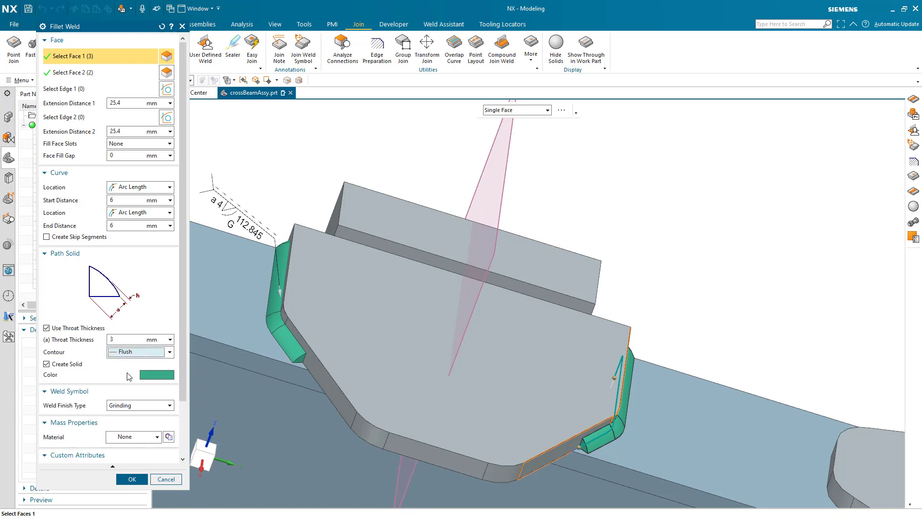
left_click(127, 406)
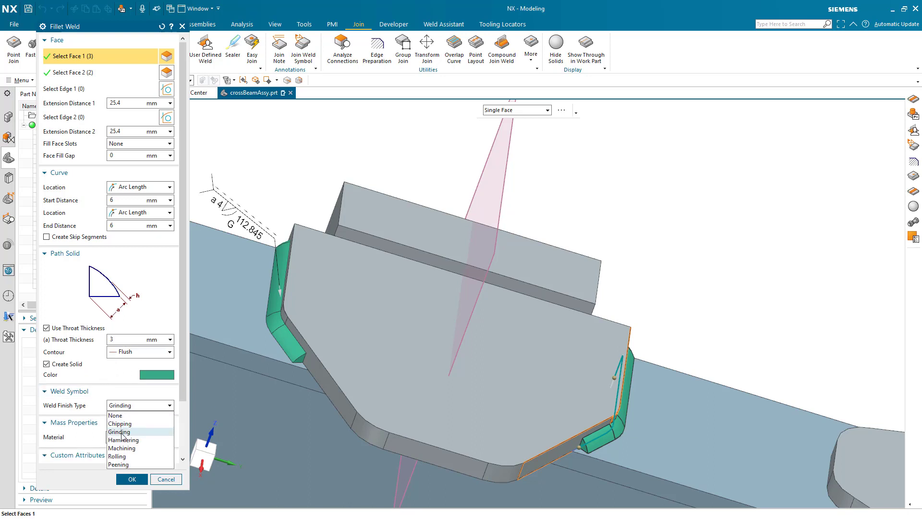
left_click(122, 447)
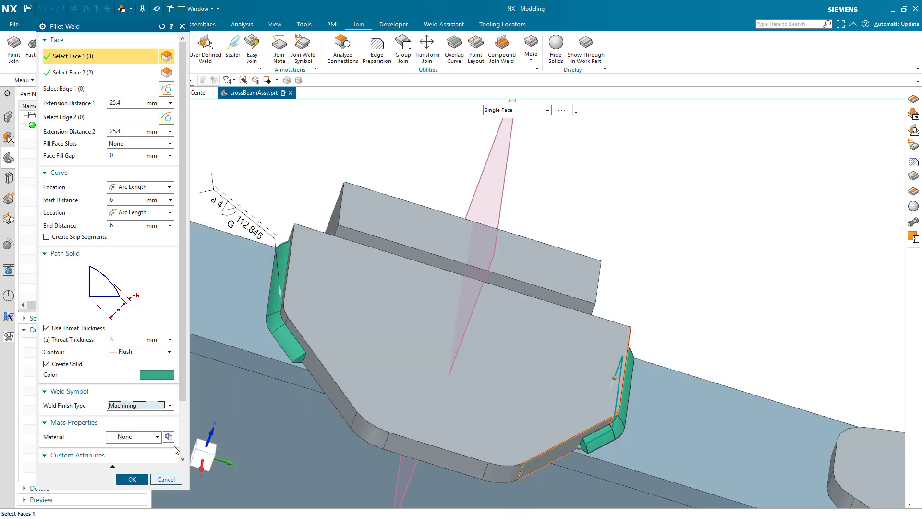
left_click(132, 479)
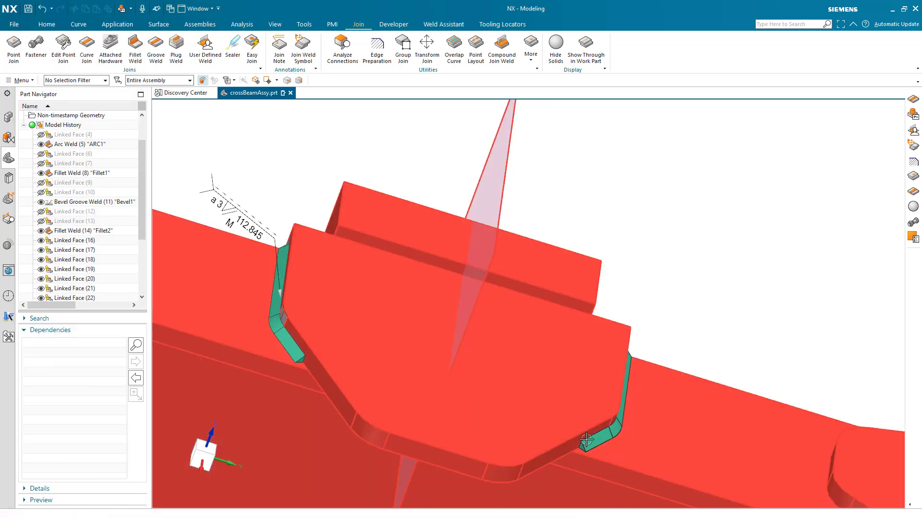
Zoom in on the a 3 / M weld symbol, then zoom out and rotate to the full crossbeam
scroll(352, 441, "up", 6)
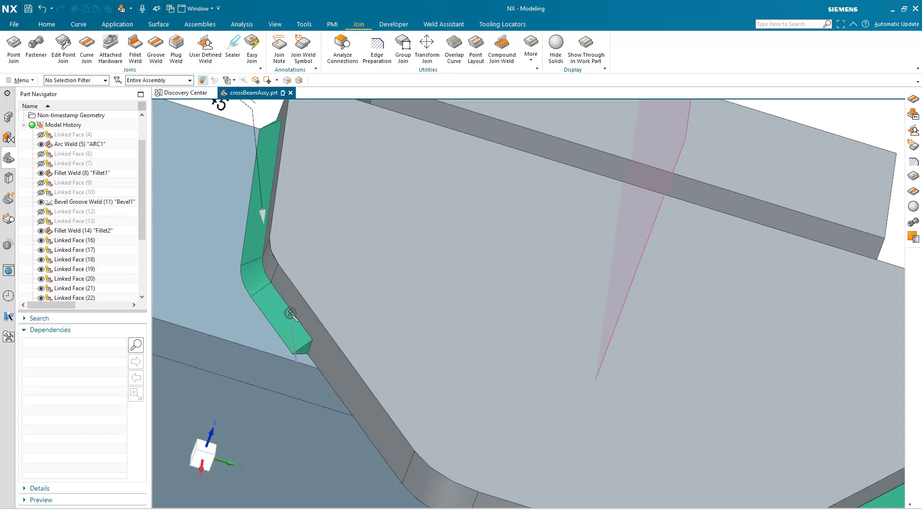
scroll(337, 392, "down", 4)
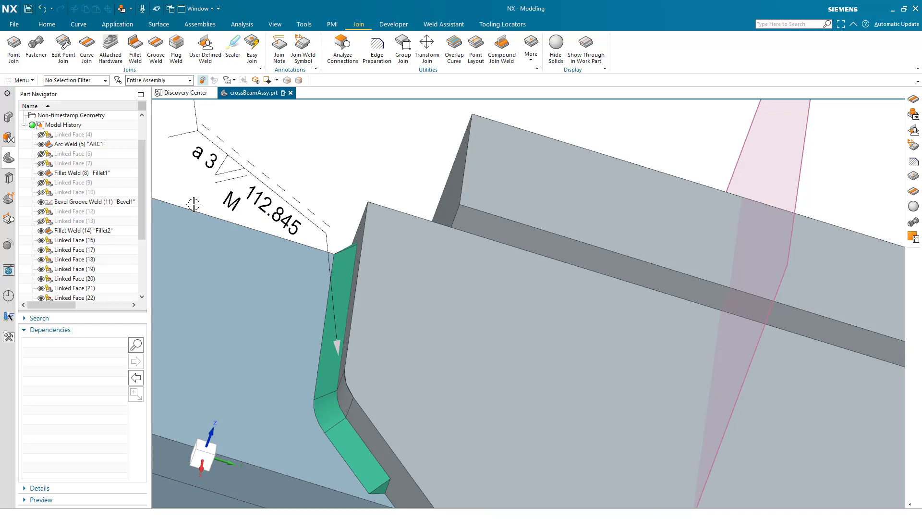
scroll(194, 205, "down", 4)
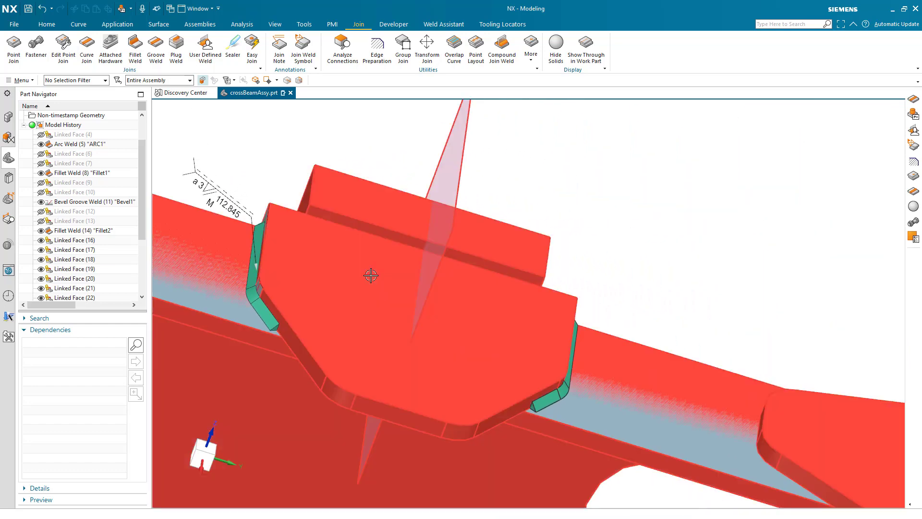
middle_click_drag(371, 274, 312, 413)
scroll(373, 308, "down", 4)
scroll(372, 335, "down", 3)
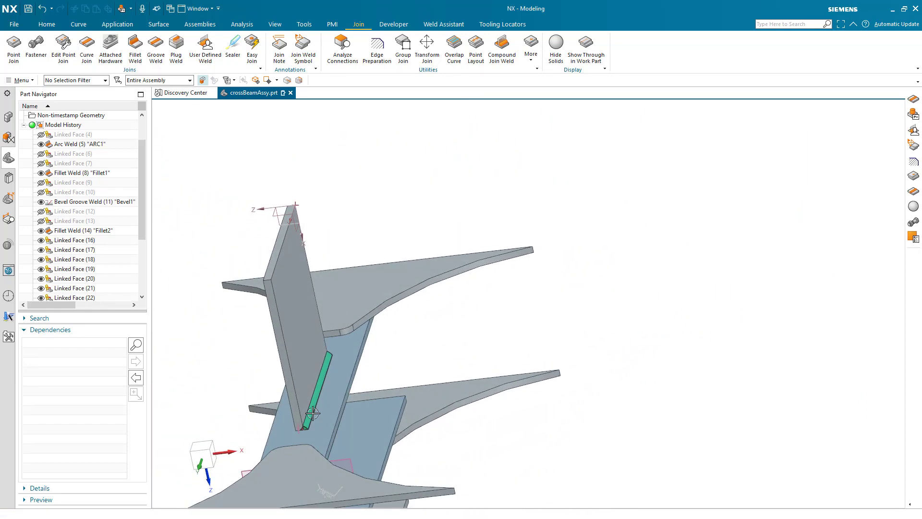
Select Fillet Weld (14) between the plates and the bevel groove weld at its end
scroll(313, 413, "up", 6)
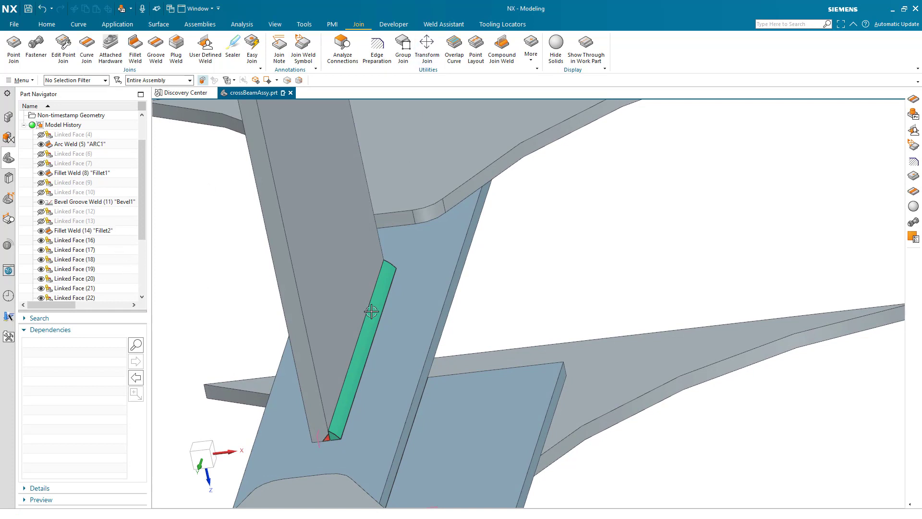
left_click(347, 393)
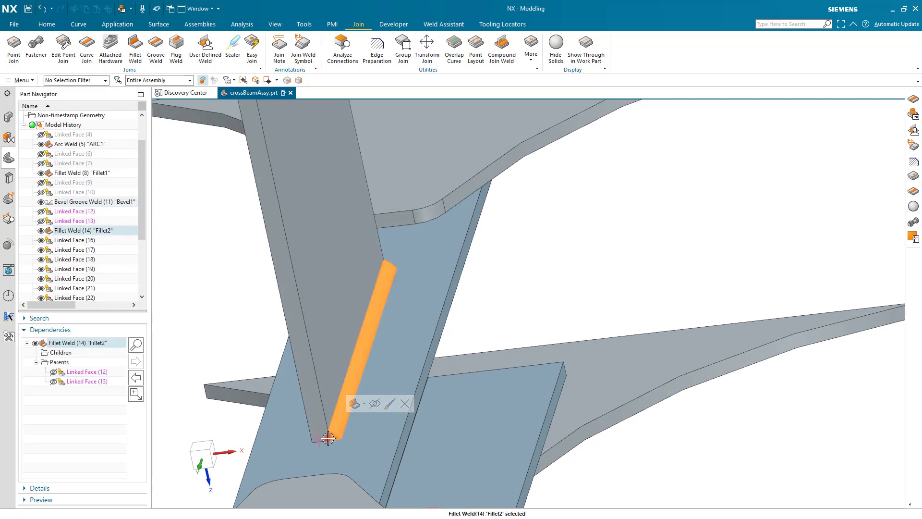
left_click(327, 435)
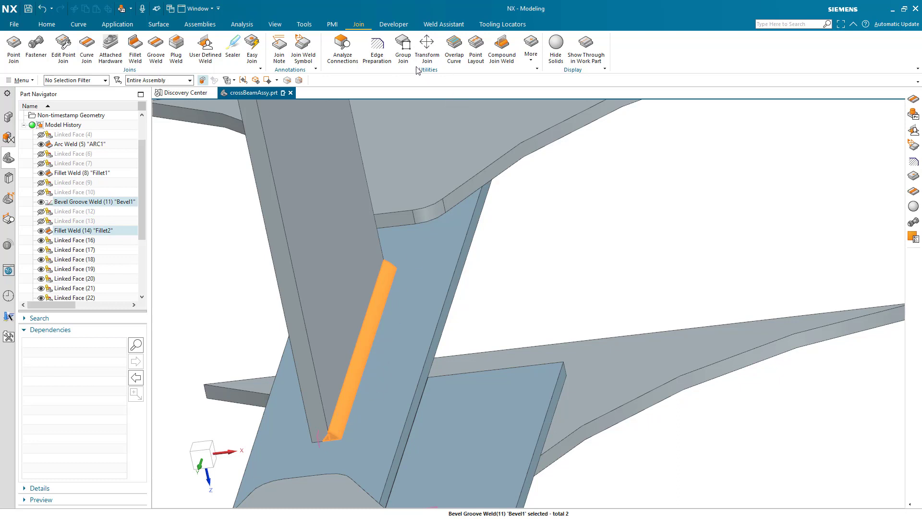
Mirror both selected welds about a plane at the weld's lower end, with Associative unchecked
left_click(427, 48)
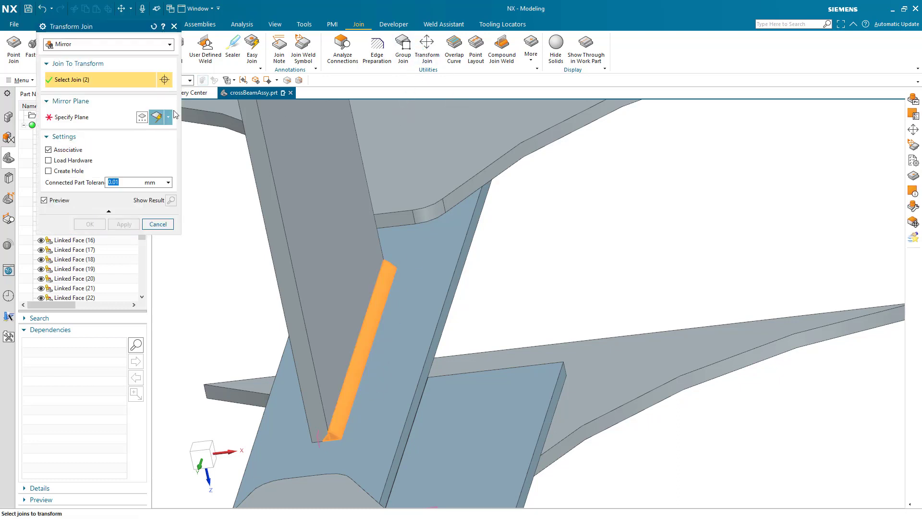
left_click(92, 122)
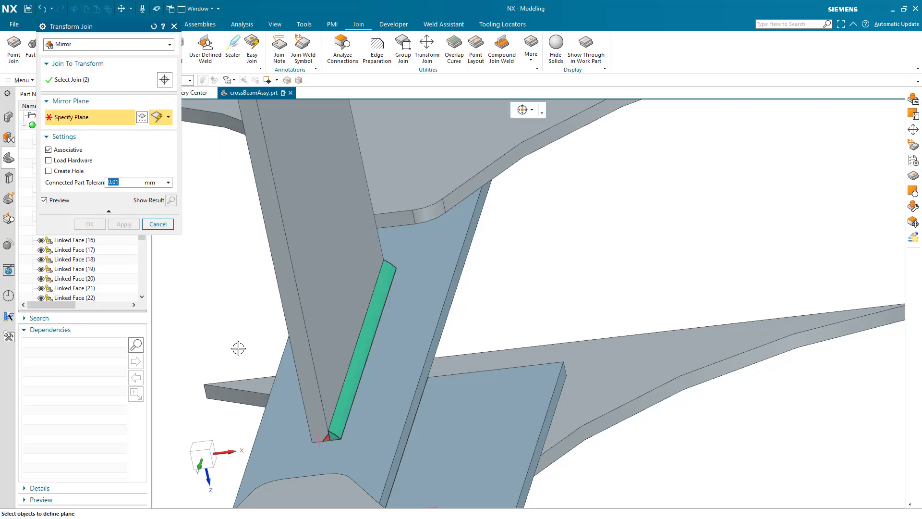
left_click(319, 439)
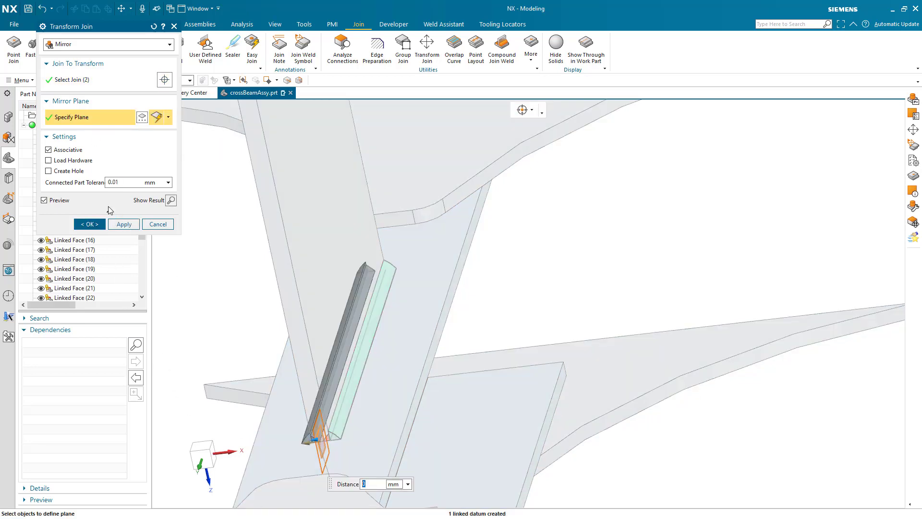
left_click(58, 150)
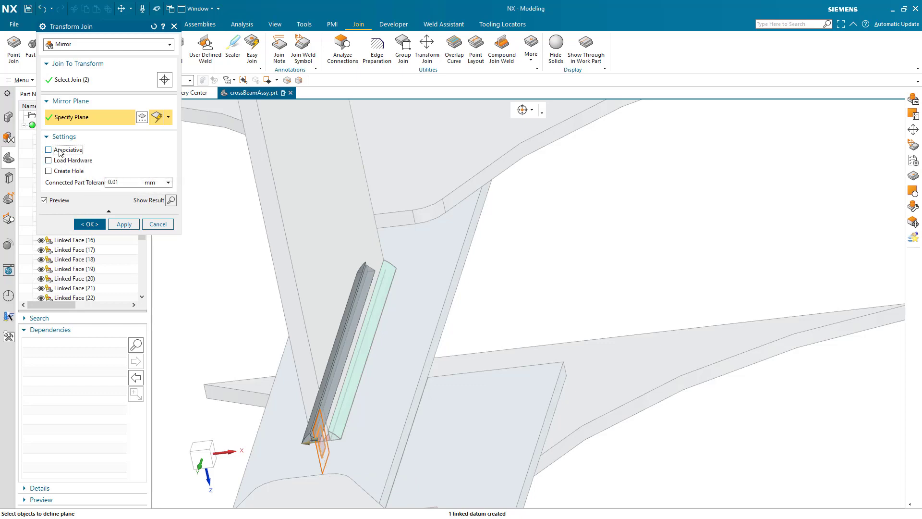
middle_click_drag(302, 401, 323, 387)
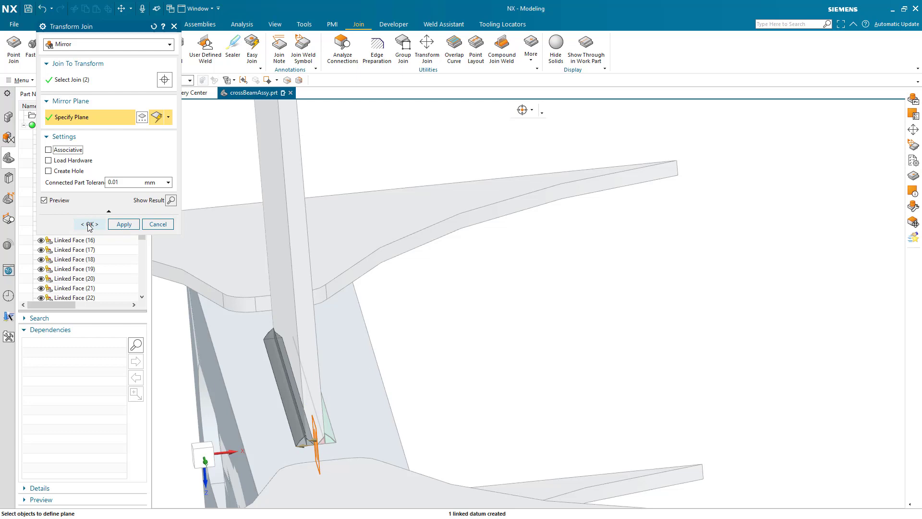
left_click(87, 224)
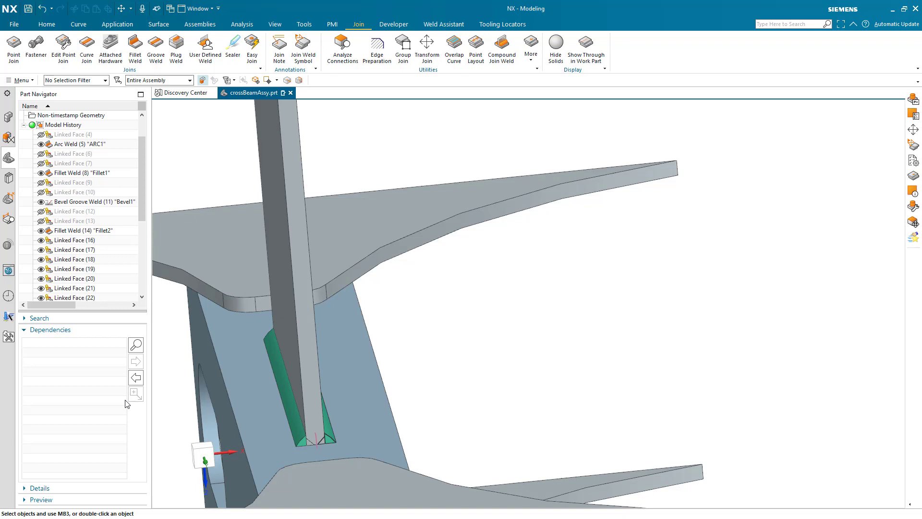
Change the Fillet4 weld's throat thickness from 5 to 6 mm
scroll(115, 279, "down", 5)
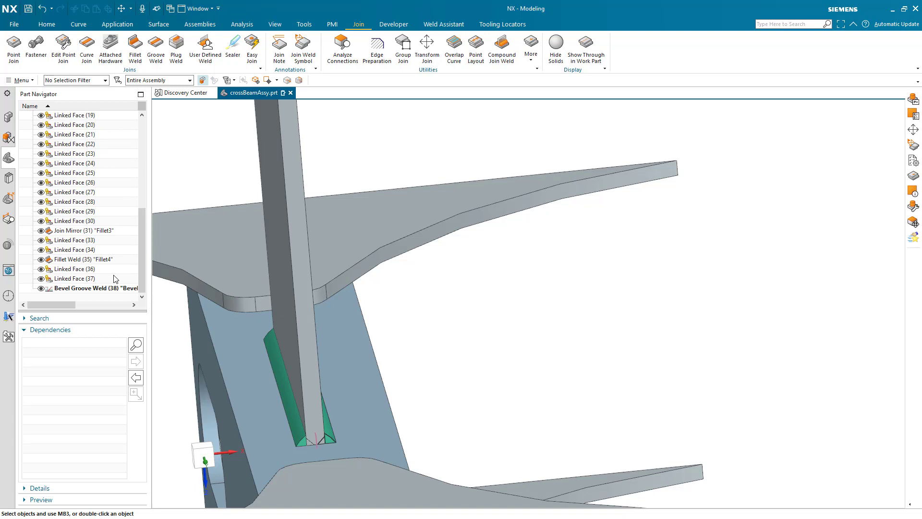
left_click(75, 260)
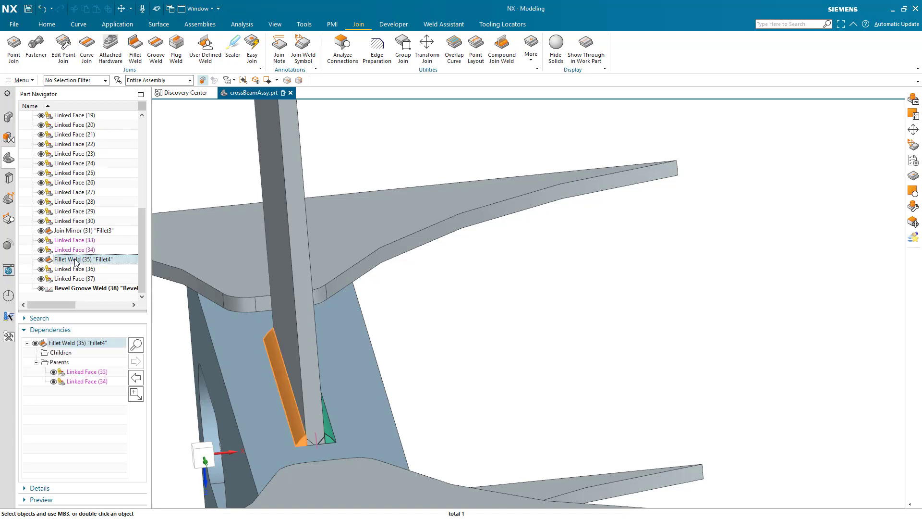
double_click(75, 260)
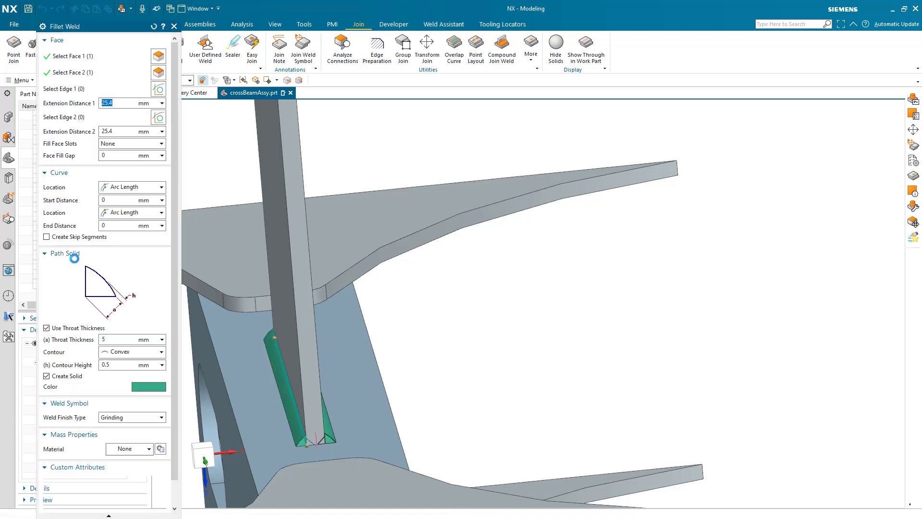
double_click(114, 318)
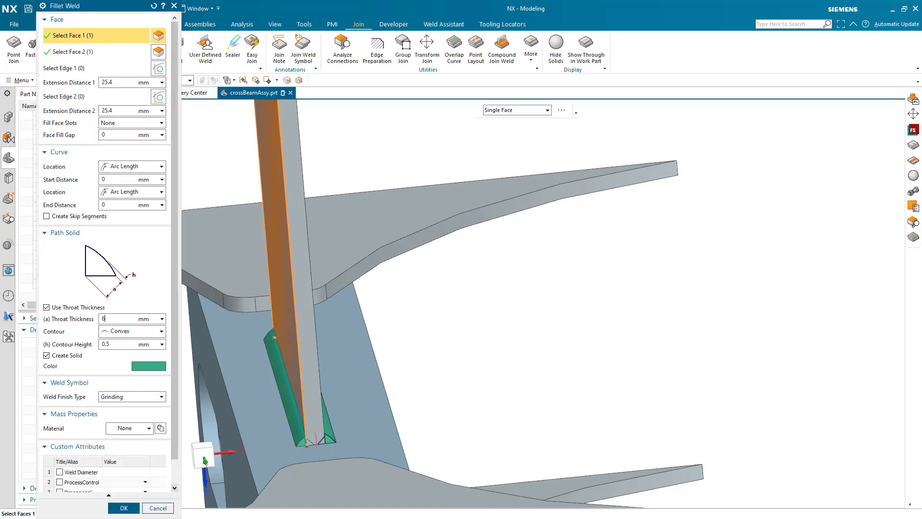
left_click(123, 507)
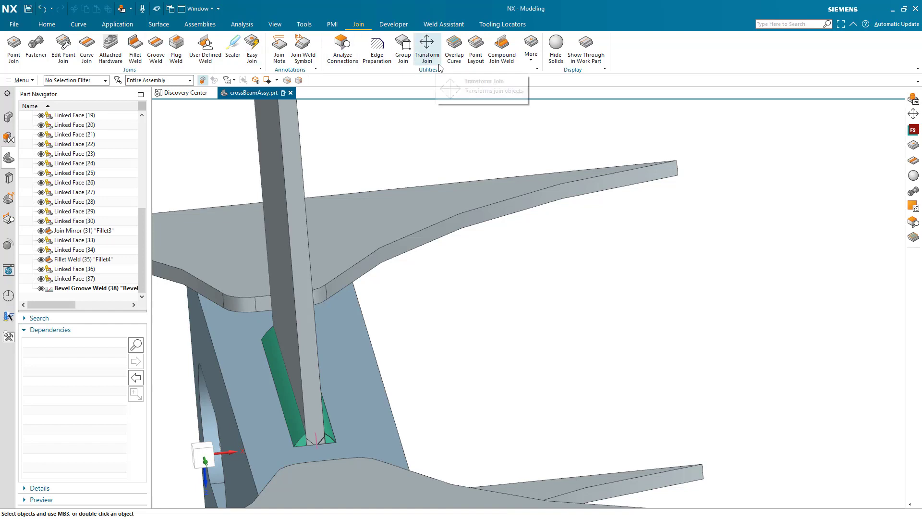
Create a compound join weld with Bevel1 on the arrow side and Bevel2 on the other side
left_click(502, 54)
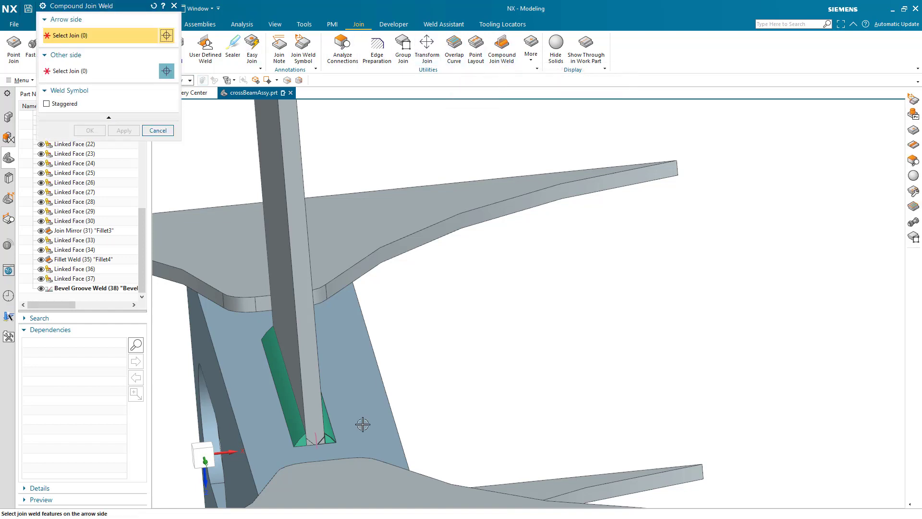
left_click(327, 441)
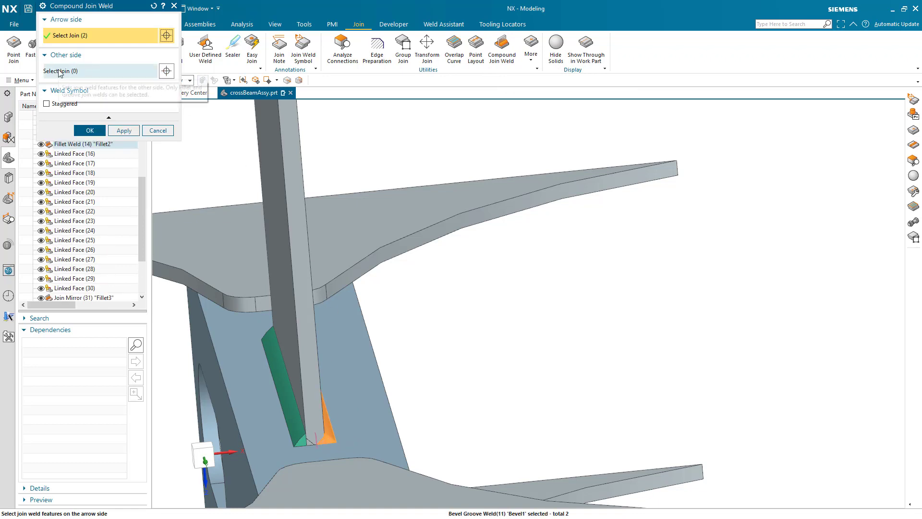
left_click(87, 71)
left_click(297, 437)
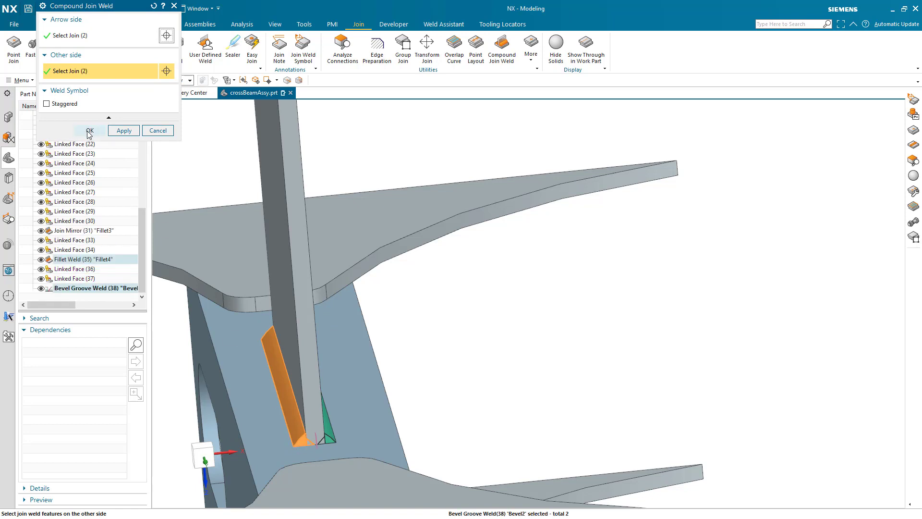
left_click(89, 131)
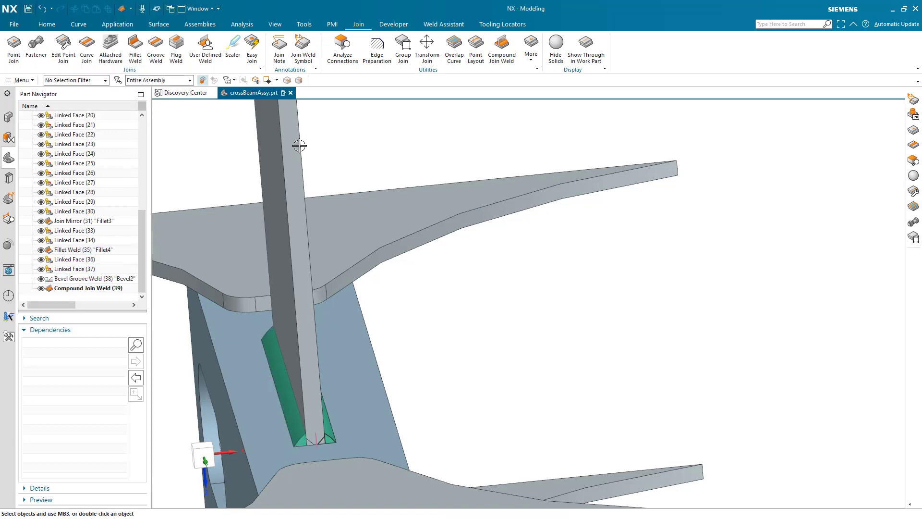
Attach a weld symbol to Compound Join Weld (39), showing a 5, 250 and 45°, and orbit to view it
left_click(303, 50)
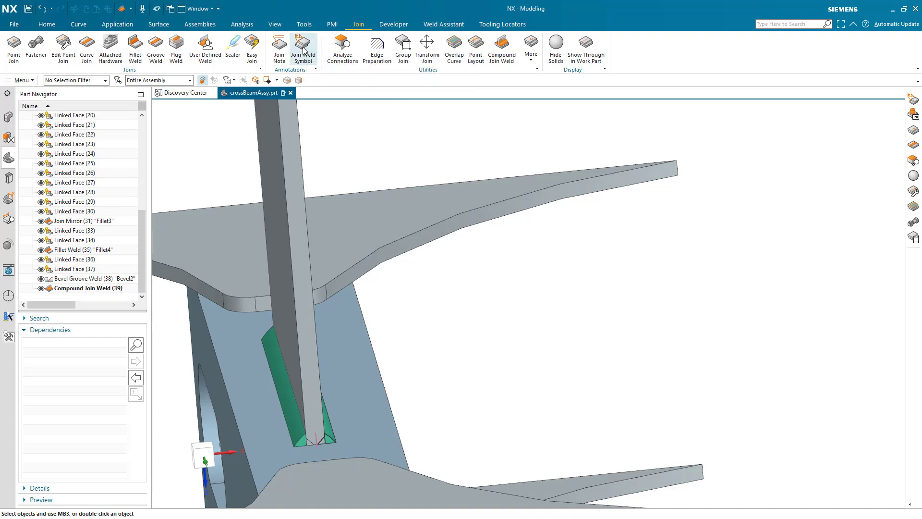
left_click(85, 289)
left_click(92, 161)
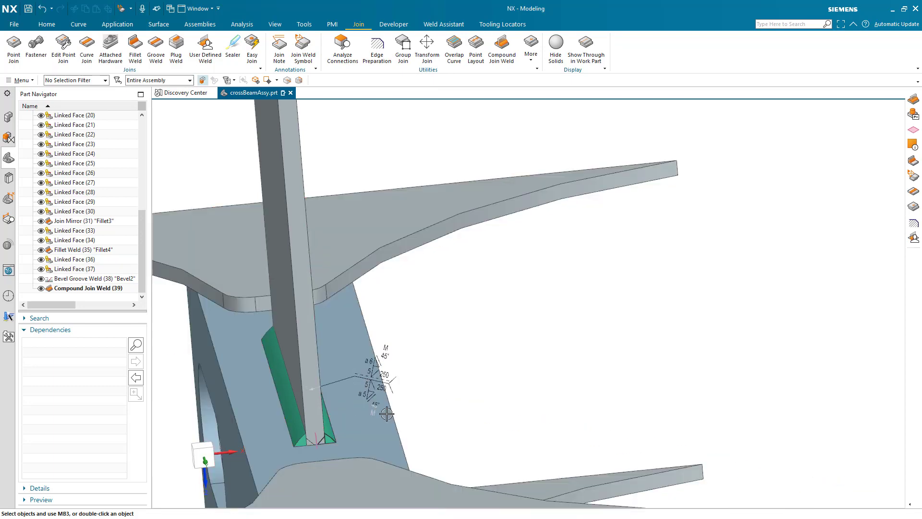
mouse_move(386, 414)
middle_mouse_down()
mouse_move(394, 419)
mouse_move(384, 420)
middle_mouse_up()
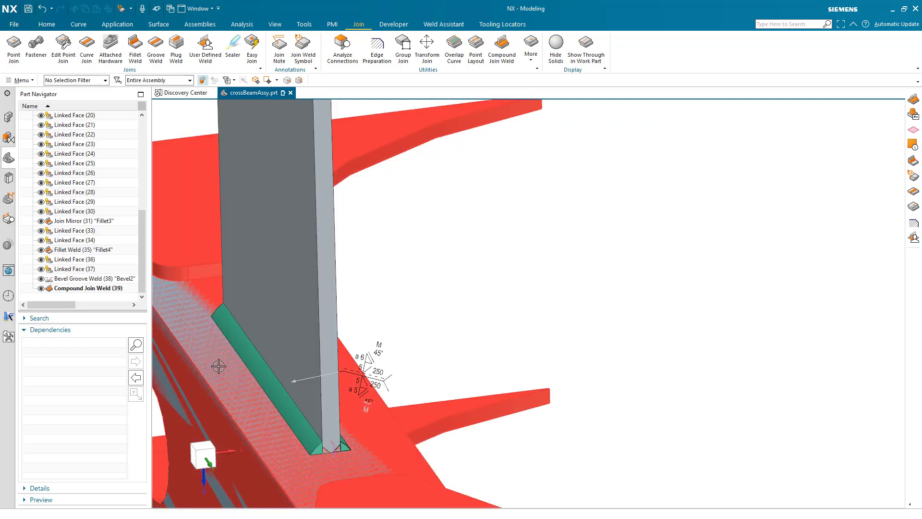
double_click(72, 278)
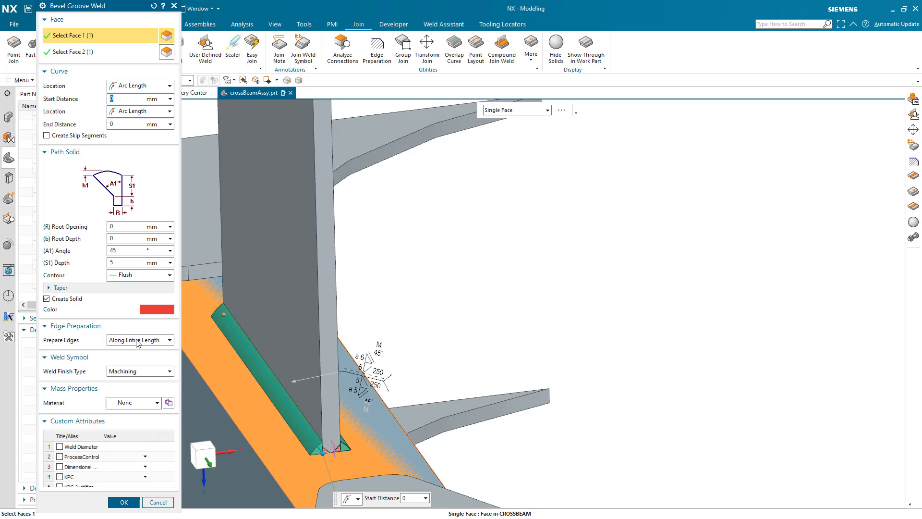
left_click(138, 339)
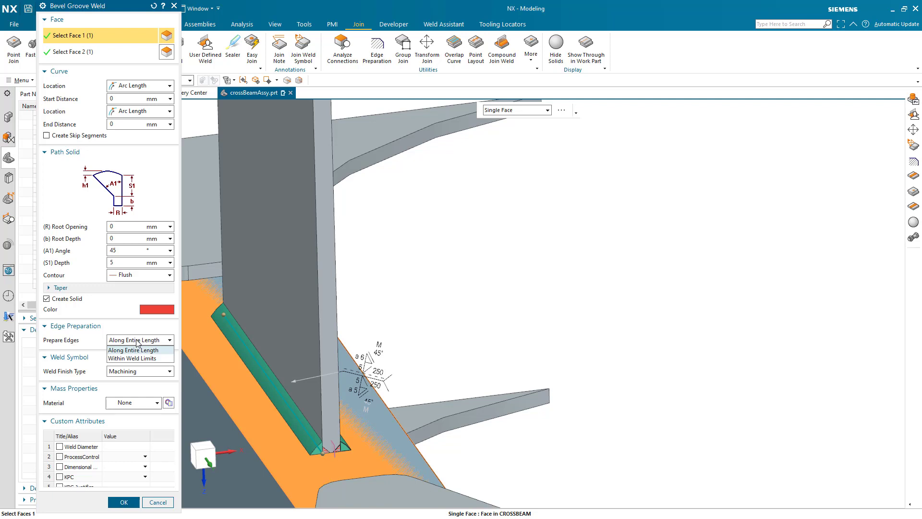
left_click(138, 341)
left_click(124, 503)
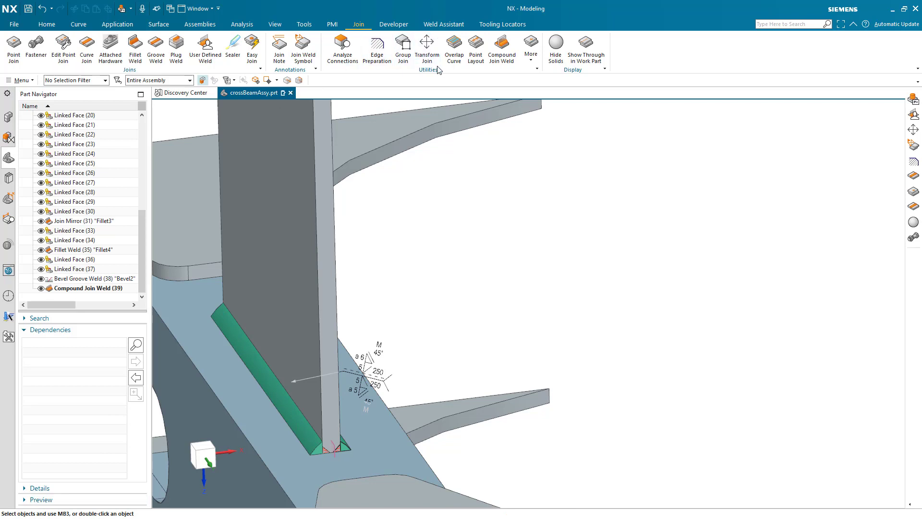
Add edge preparation to the two bevel groove welds at the joint, then show the Assembly Navigator
left_click(382, 47)
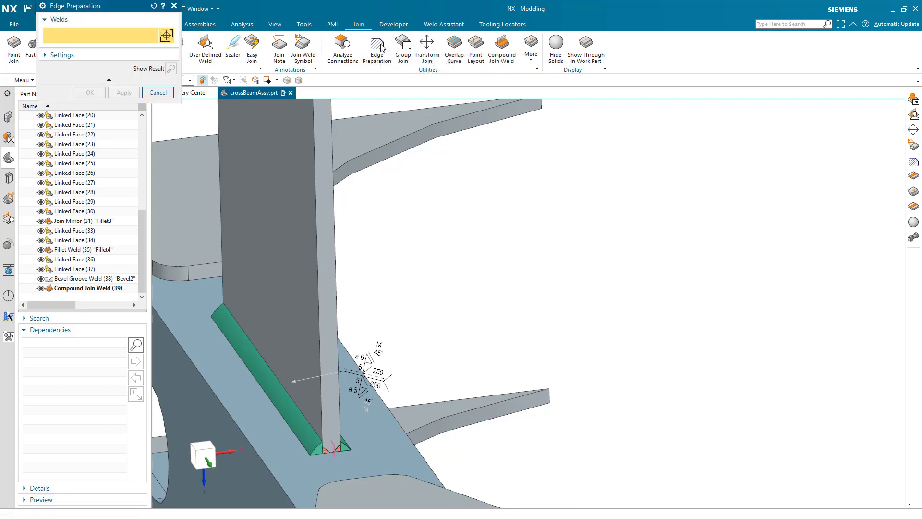
left_click(328, 451)
left_click(336, 450)
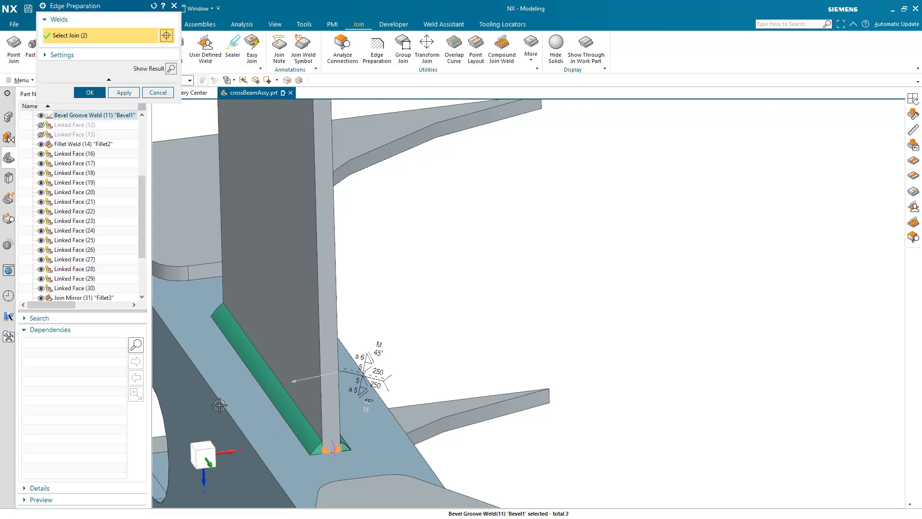
left_click(90, 94)
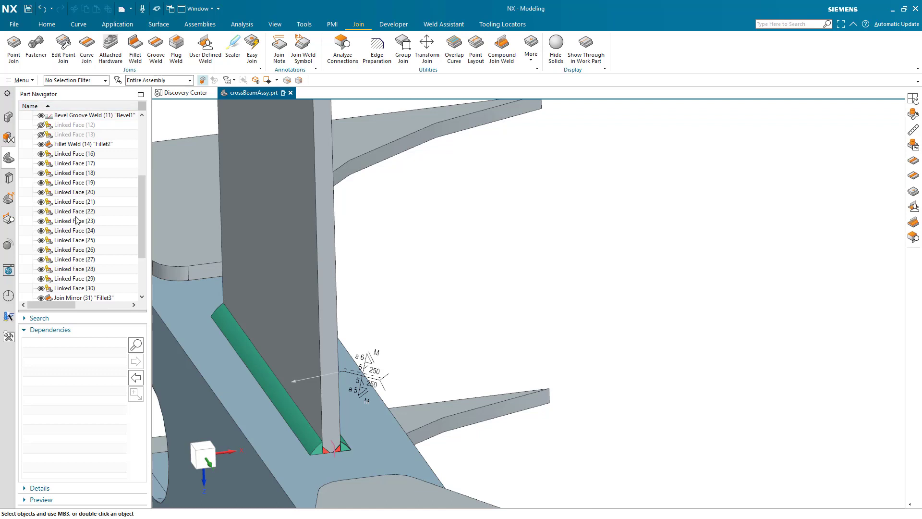
left_click(8, 118)
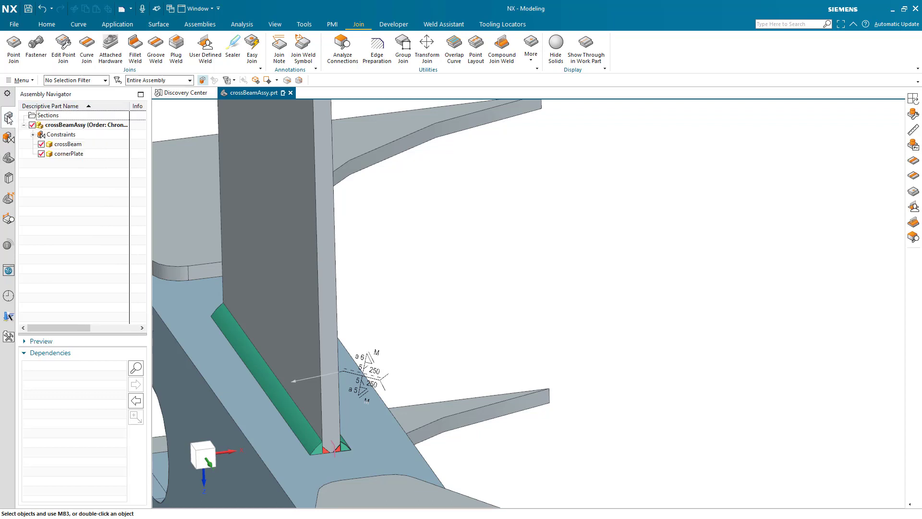
Open the cornerPlate component in its own window and orbit to inspect it
left_click(66, 154)
right_click(66, 153)
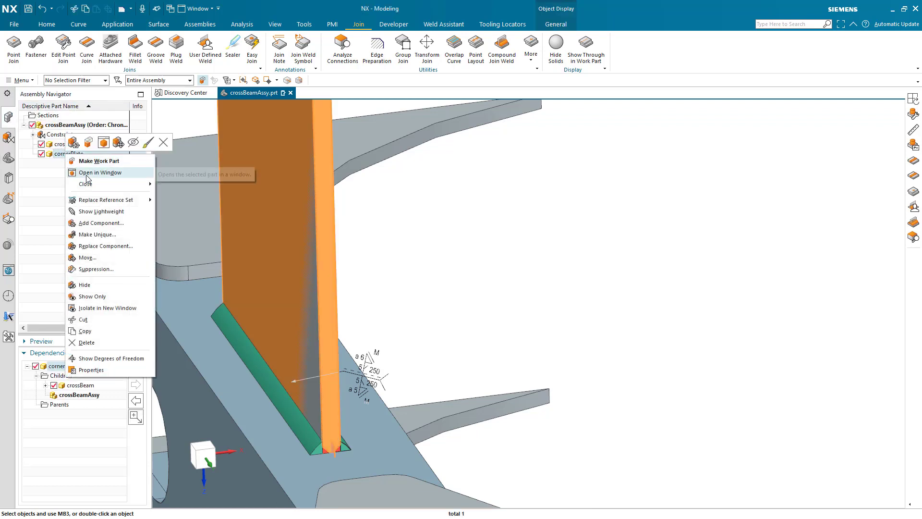
left_click(87, 174)
middle_click_drag(381, 336, 460, 370)
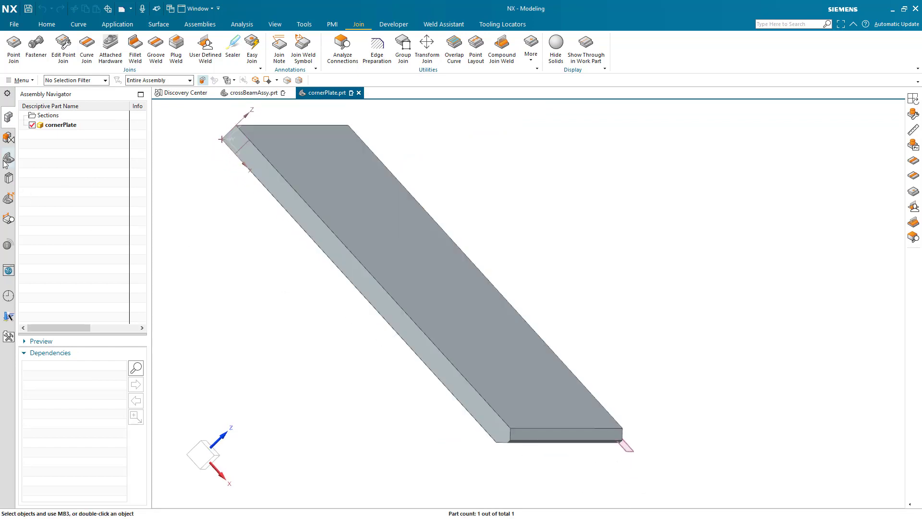
Check Prepare Edges (8) and (9) in the plate's history, then return to crossBeamAssy.prt
left_click(8, 160)
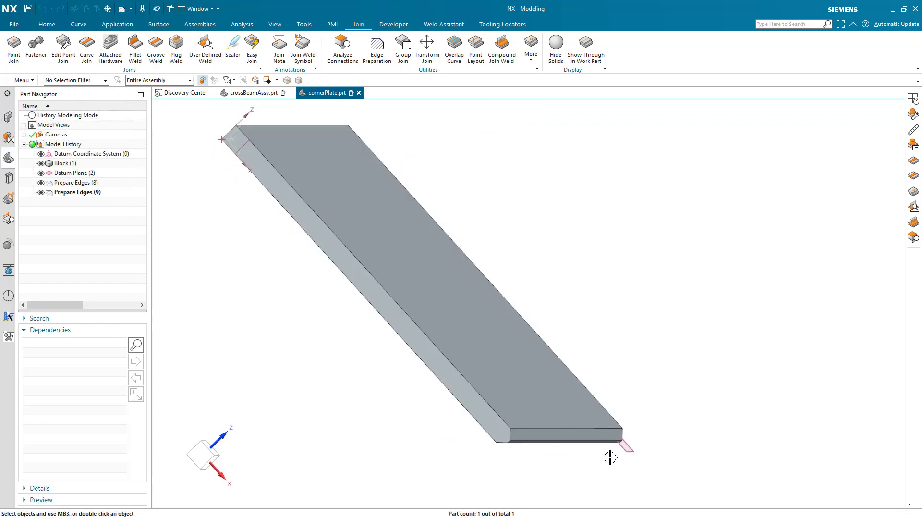
scroll(552, 455, "up", 2)
middle_click_drag(465, 376, 433, 381)
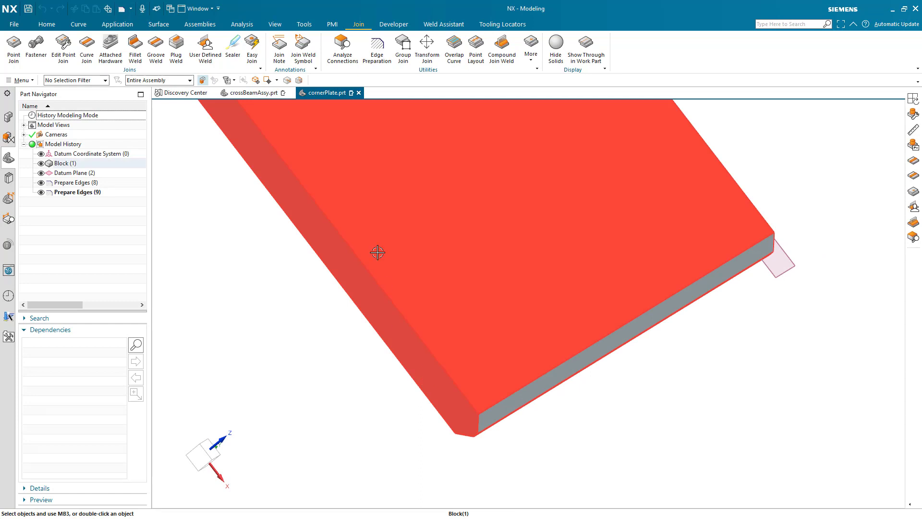
left_click(251, 94)
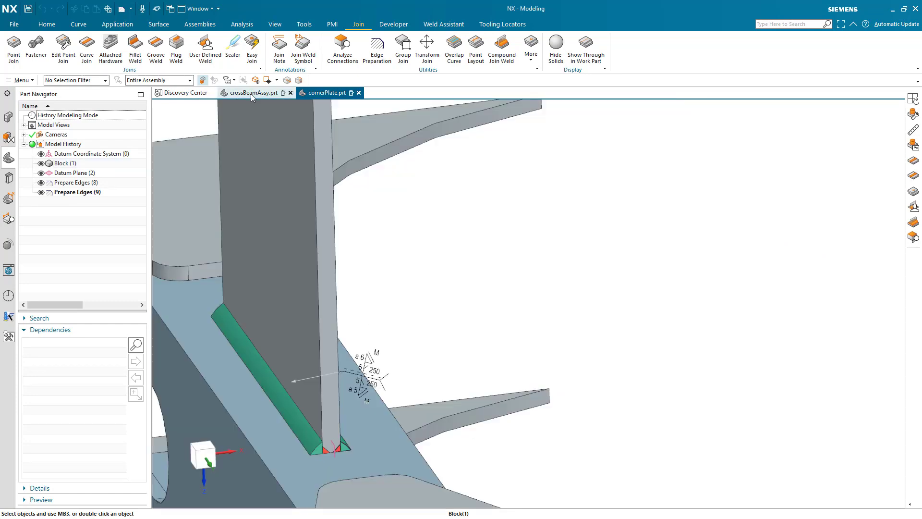